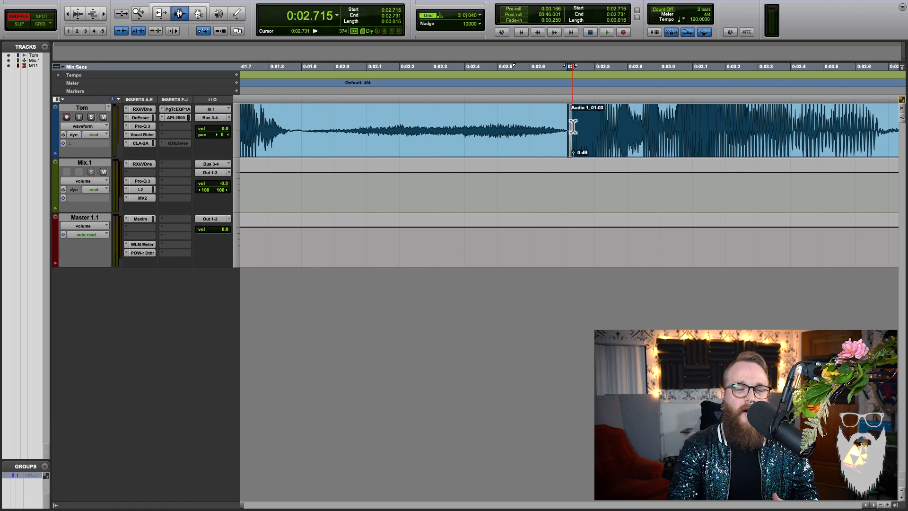
Step: Crossfade the edit point between the two clips at about 2.72 s on the first audio track
left_click(553, 133)
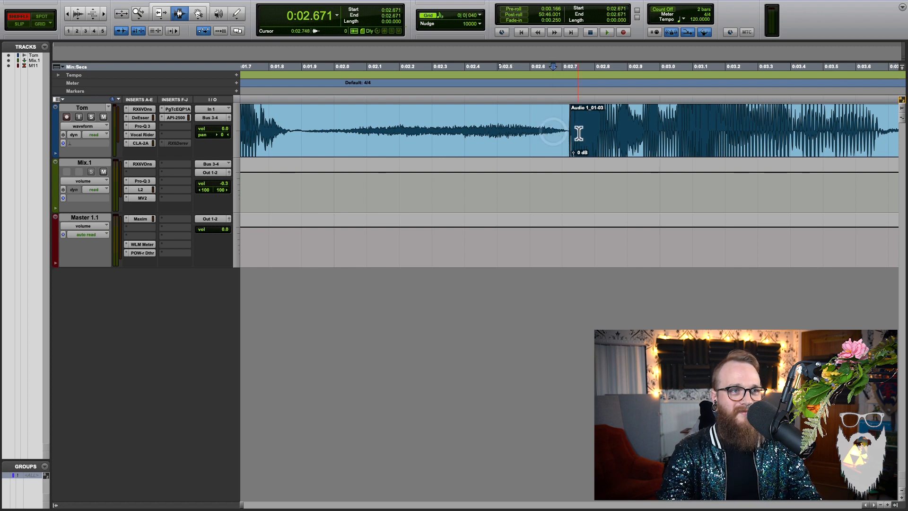
left_click_drag(567, 135, 571, 136)
left_click(545, 131)
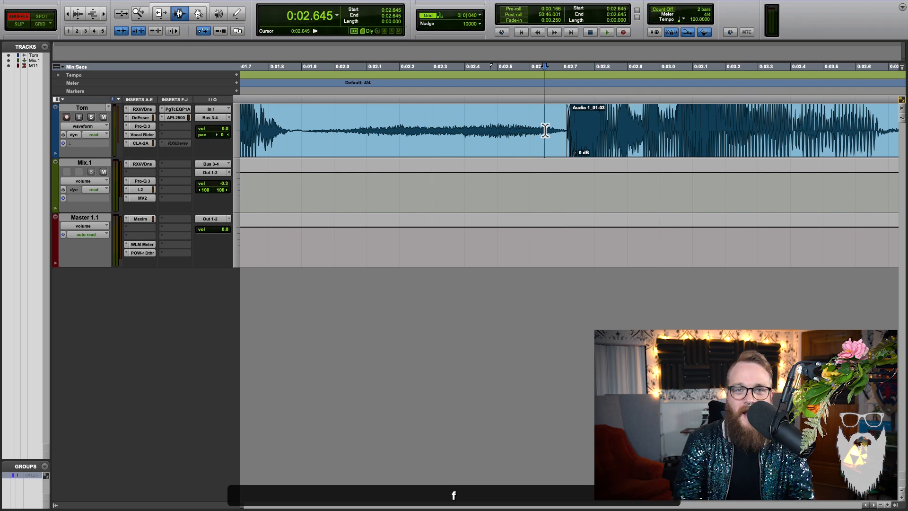
Step: Play the edited first track from the session start to audition the cut
key("r")
key("r")
key("r")
key("r")
key("t")
key("t")
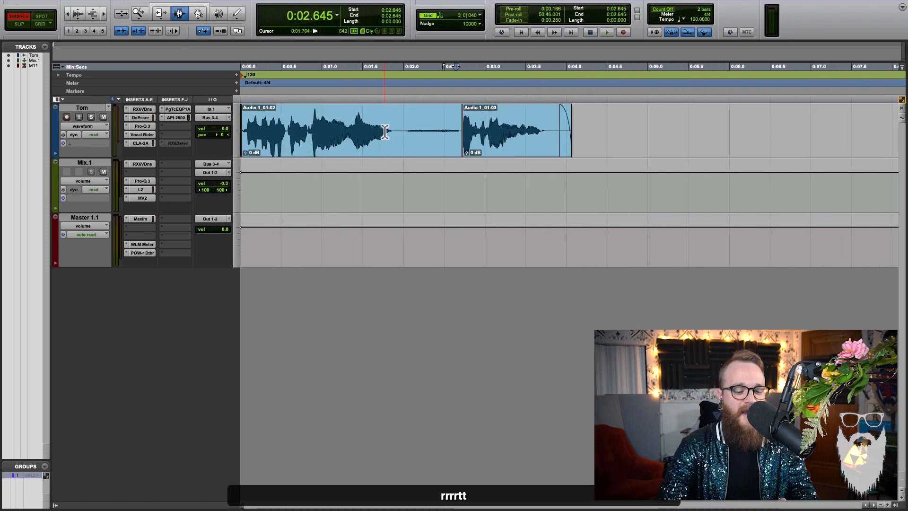
key("Return")
key("space")
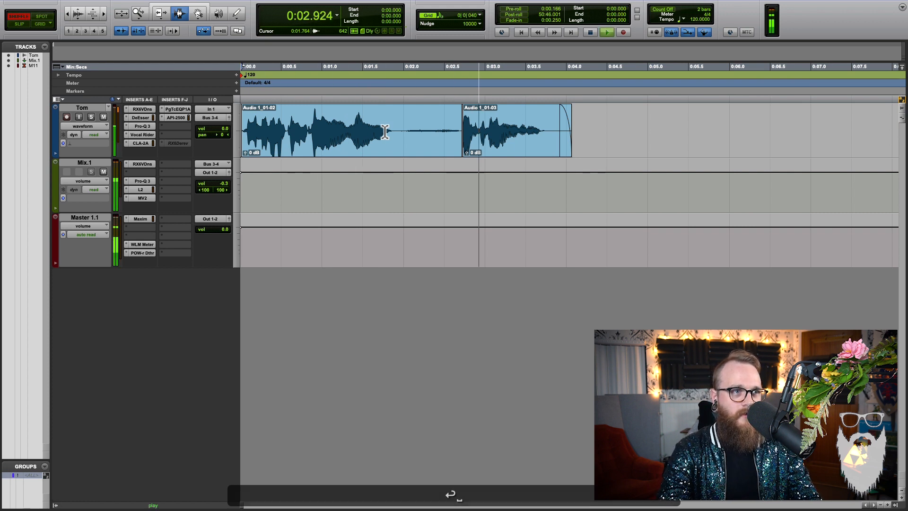
key("space")
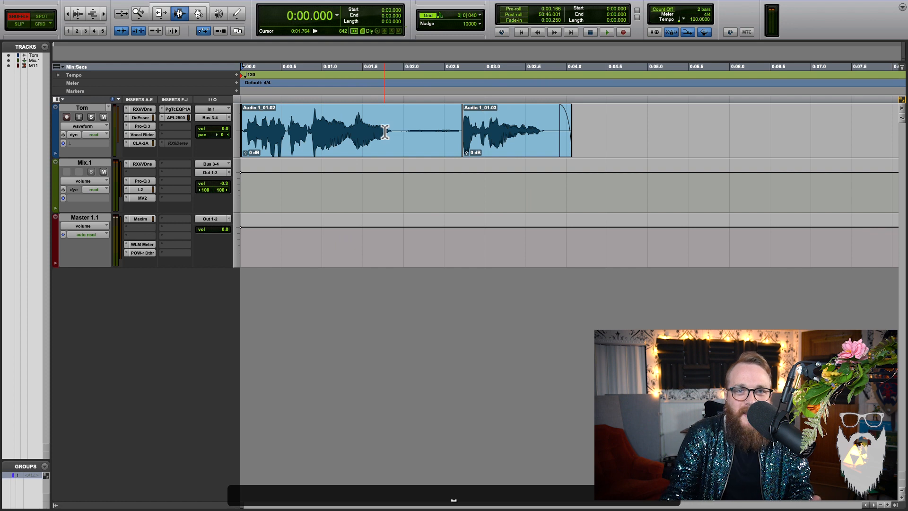
Step: Undo the crossfade and the cut so the first track is one continuous clip again
left_click(487, 120)
key("t")
key("t")
key("super+z")
key("super+z")
Step: Cut 2.753 to 3.118 s out of the audio clip in Shuffle mode and crossfade the edit point from 2.738 to 2.773 s
left_click_drag(602, 132, 483, 132)
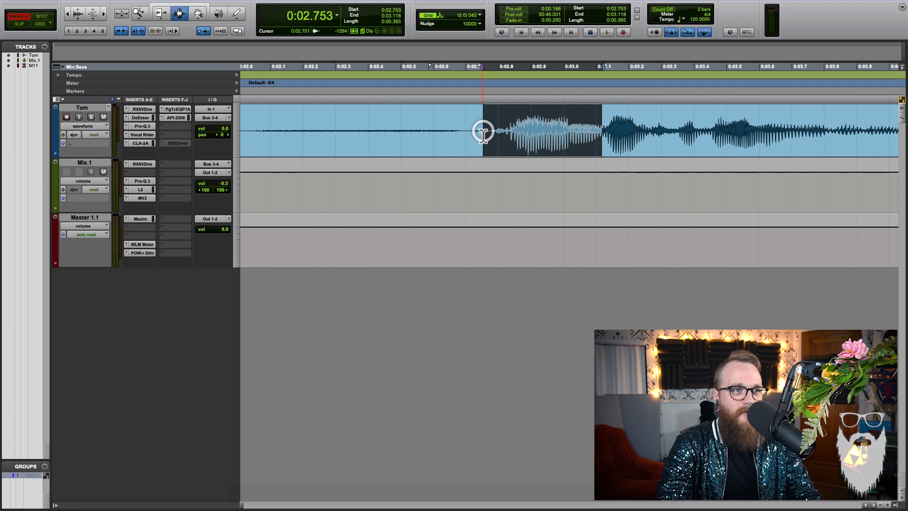
key("super+grave")
left_click(377, 130)
left_click(482, 137)
key("f")
key("r")
key("r")
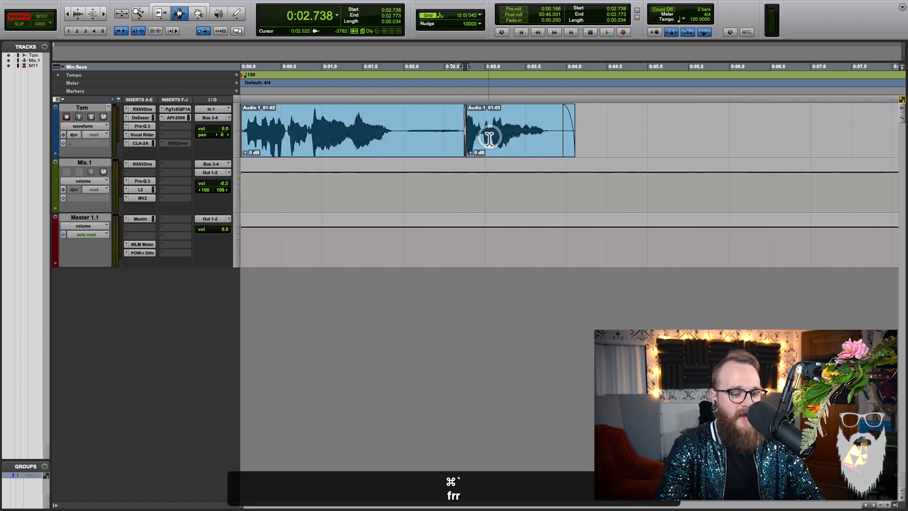
Step: Audition the crossfaded edit from the session start and undo both the crossfade and the cut
key("Return")
key("space")
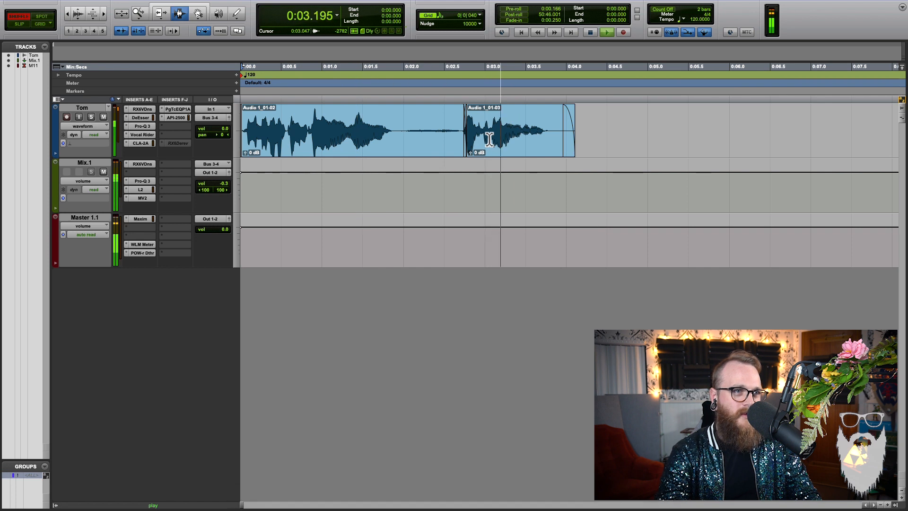
key("space")
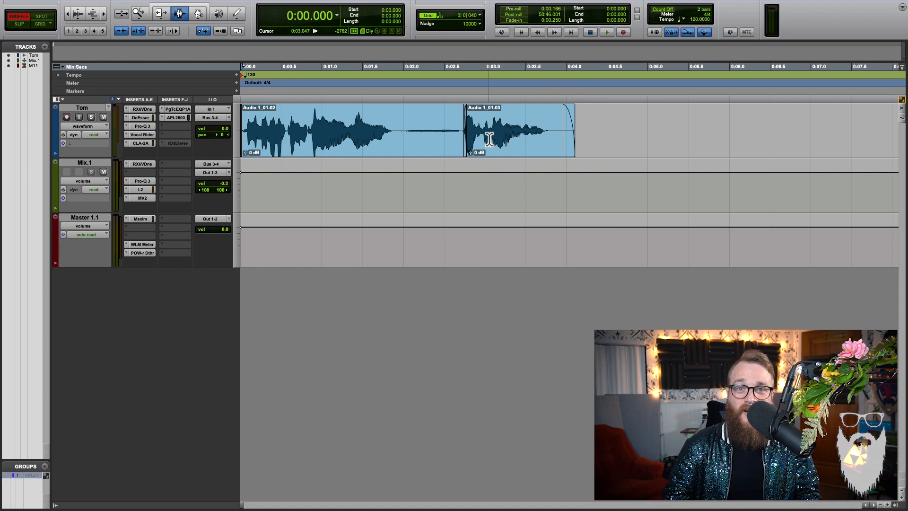
key("super+z")
key("super+z")
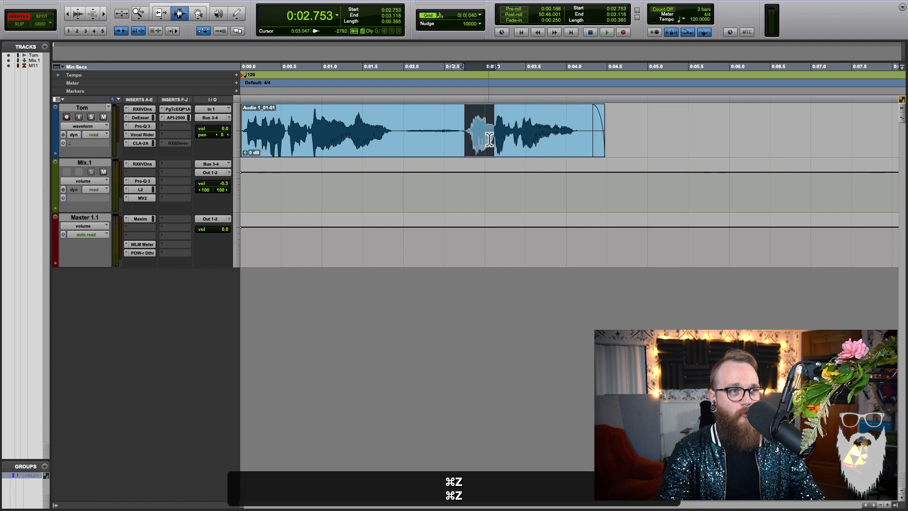
Step: In Slip mode, separate 2.712 to 3.124 s into its own clip and lower its clip gain to minus infinity
key("t")
key("t")
key("F2")
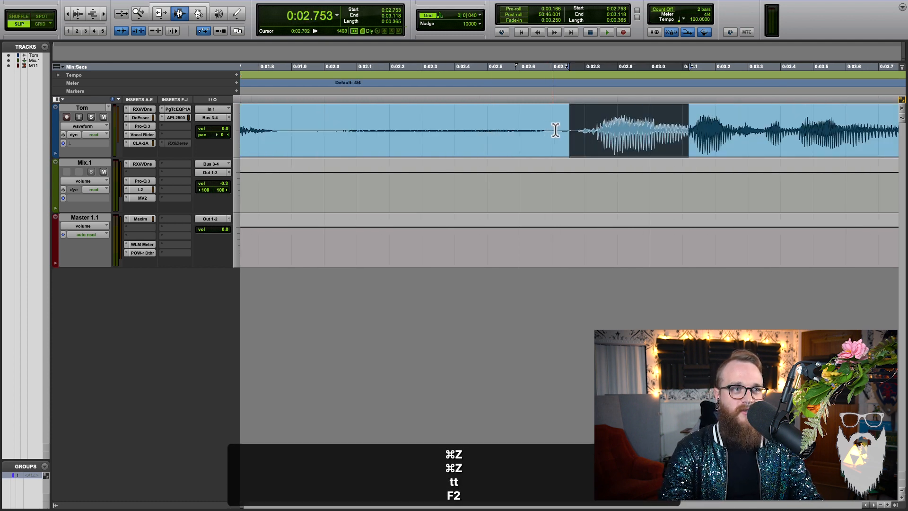
left_click_drag(559, 131, 692, 131)
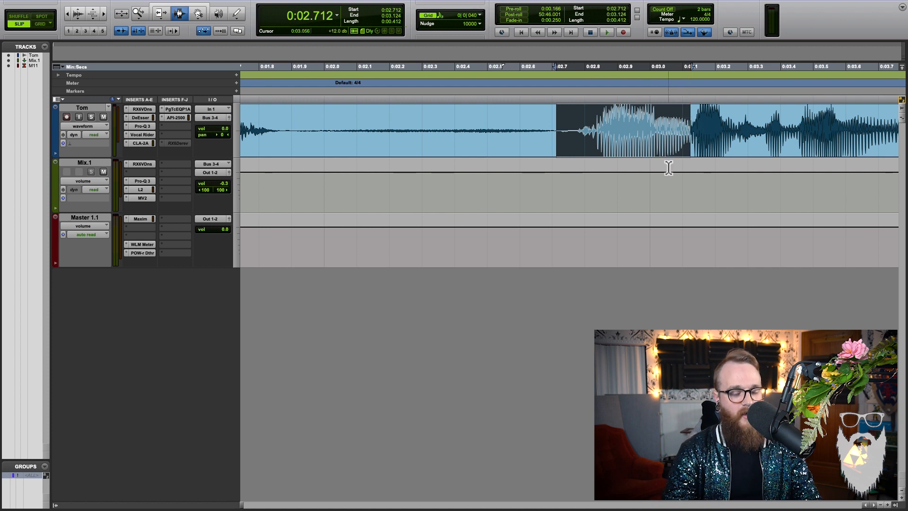
key("b")
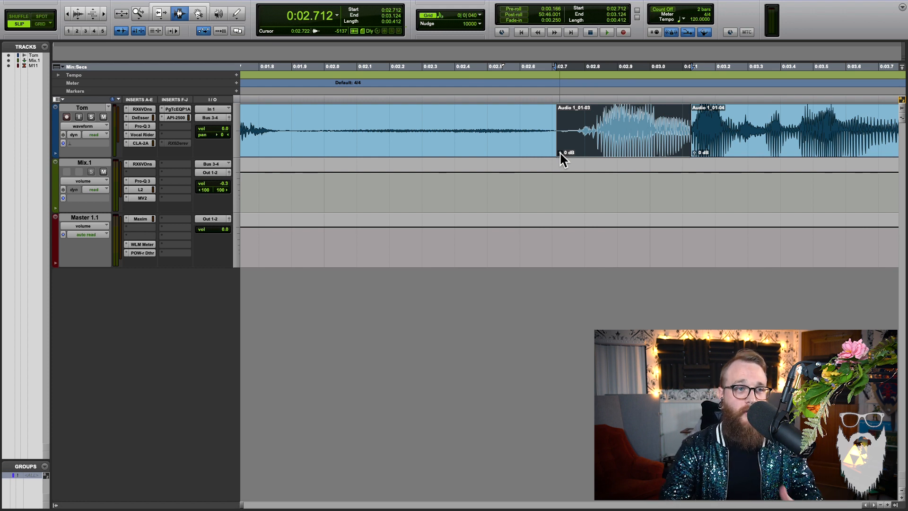
left_click_drag(560, 152, 568, 286)
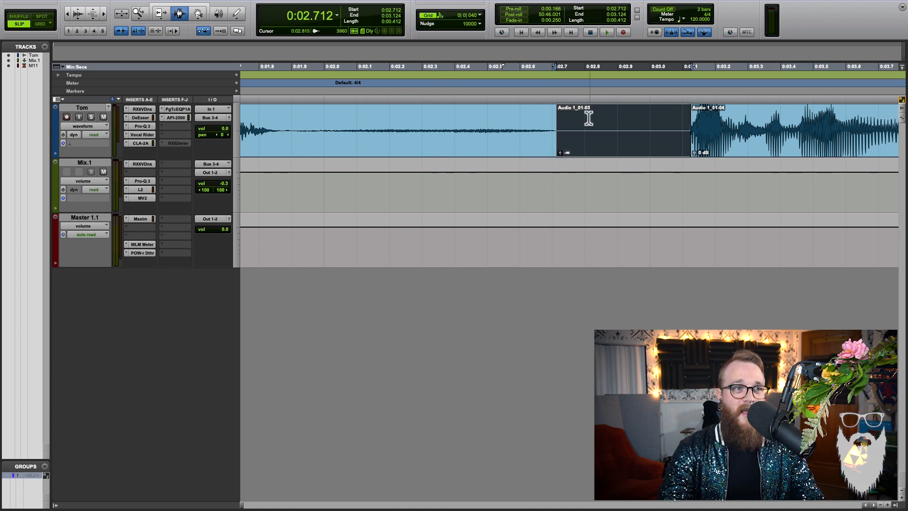
Step: Cut 2.793 to 3.053 s out of the silenced clip in Shuffle mode and crossfade the edit points between 2.414 and 3.393 s
key("F1")
left_click_drag(667, 134, 583, 134)
key("super+grave")
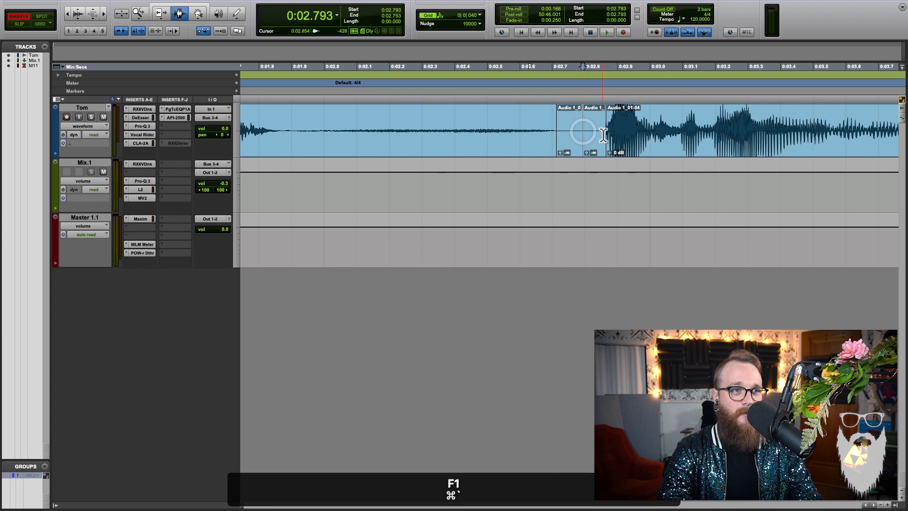
left_click_drag(459, 134, 778, 90)
key("f")
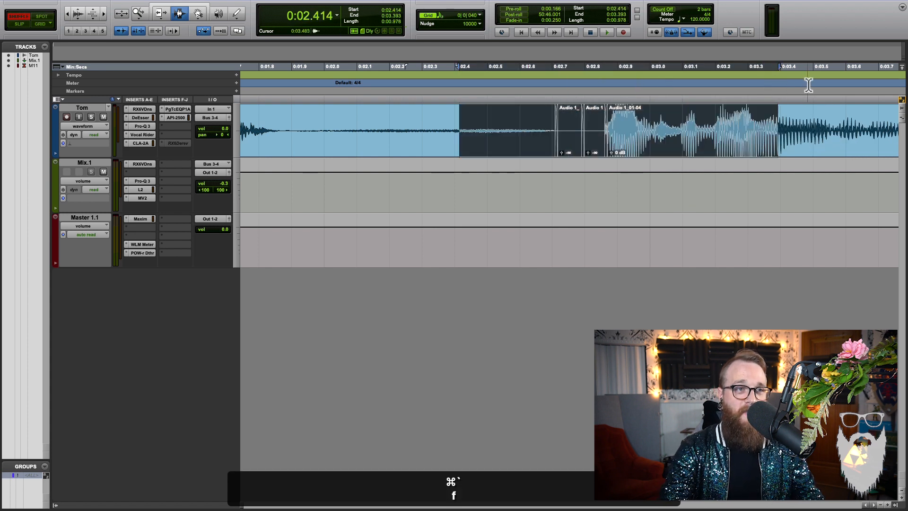
left_click(605, 170)
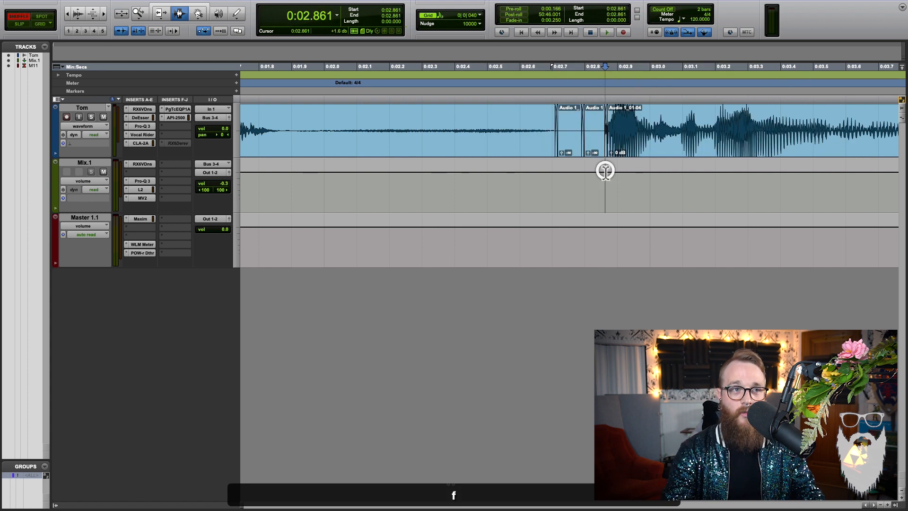
Step: Select the two silenced clips together and examine the crossfades around them
double_click(569, 138)
double_click(599, 131, "shift")
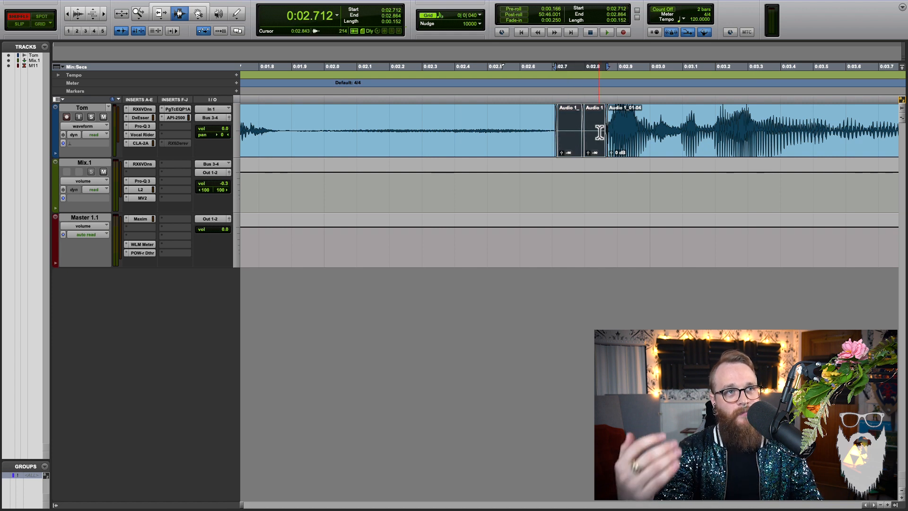
key("r")
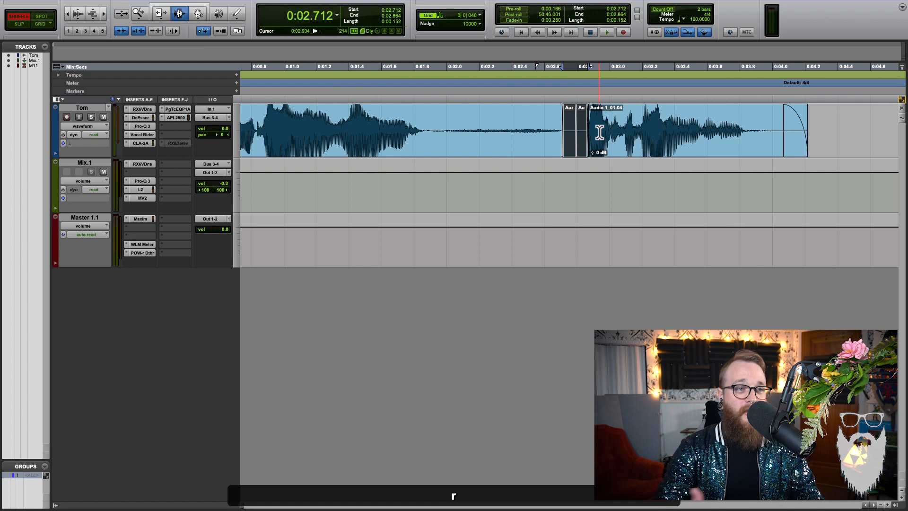
left_click(584, 135)
key("t")
key("t")
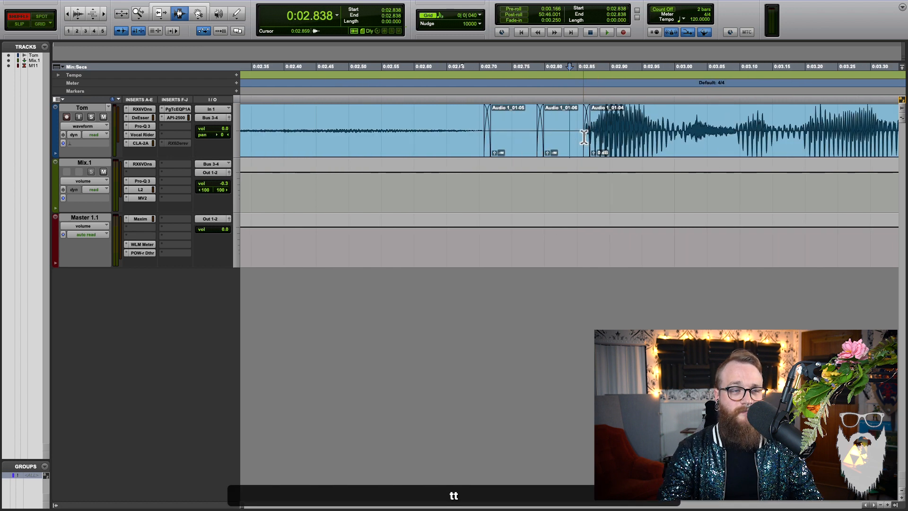
key("r")
key("r")
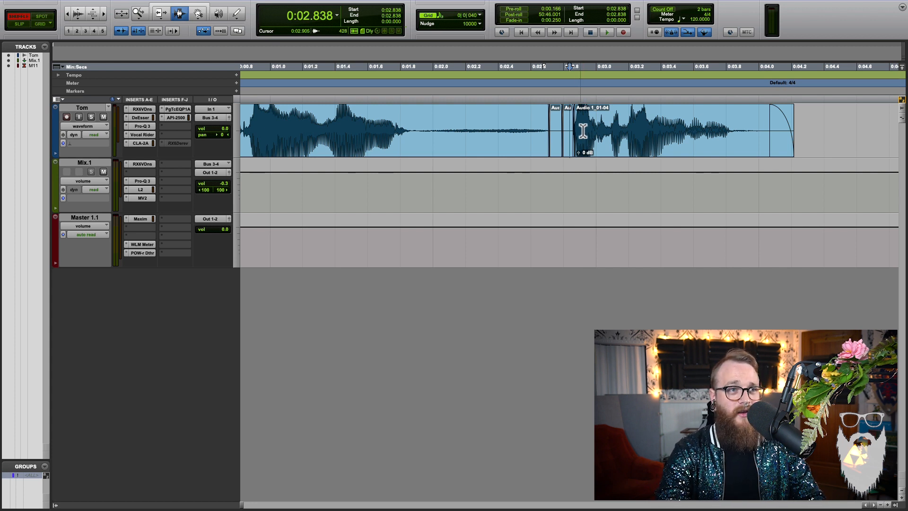
Step: Crossfade the edit point between the second silenced clip and the following audio from 2.855 to 2.881 s
left_click(582, 136)
key("t")
key("t")
left_click_drag(533, 136, 551, 135)
key("f")
key("r")
key("r")
key("r")
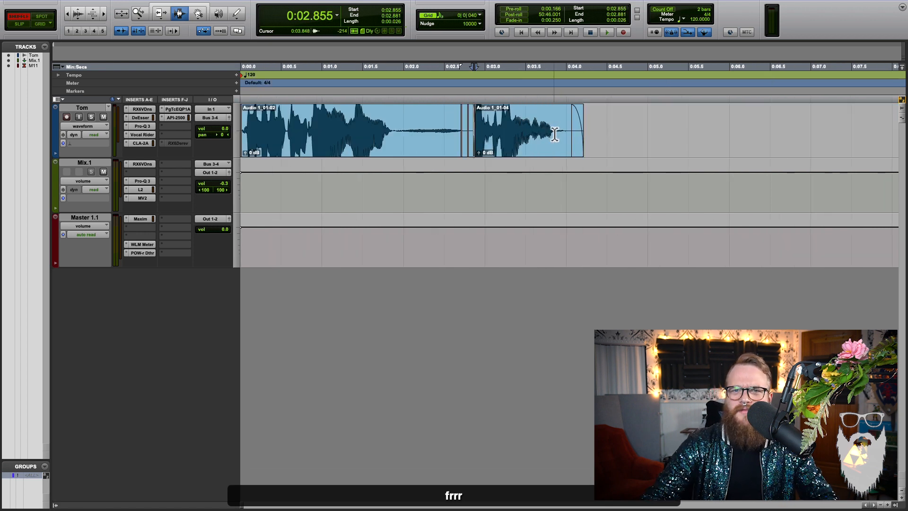
Step: Play the track from the session start to audition the edit with the silenced gap
key("Return")
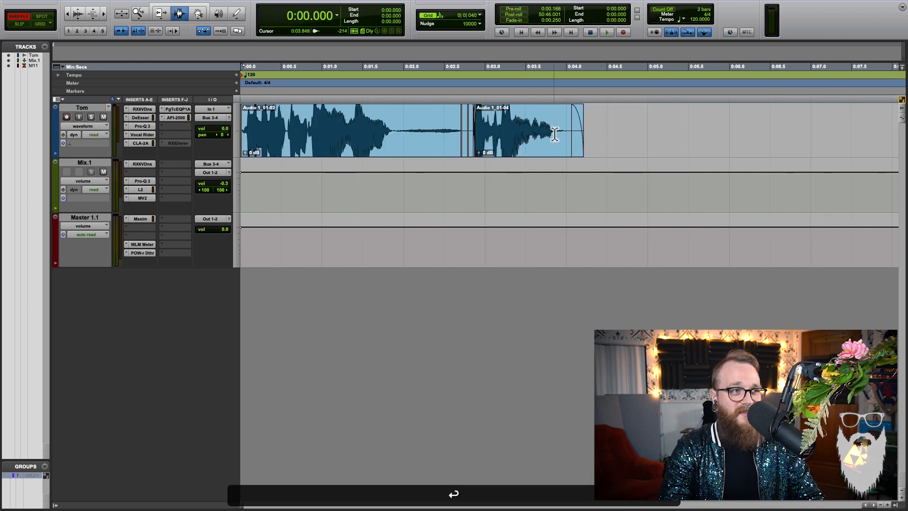
key("space")
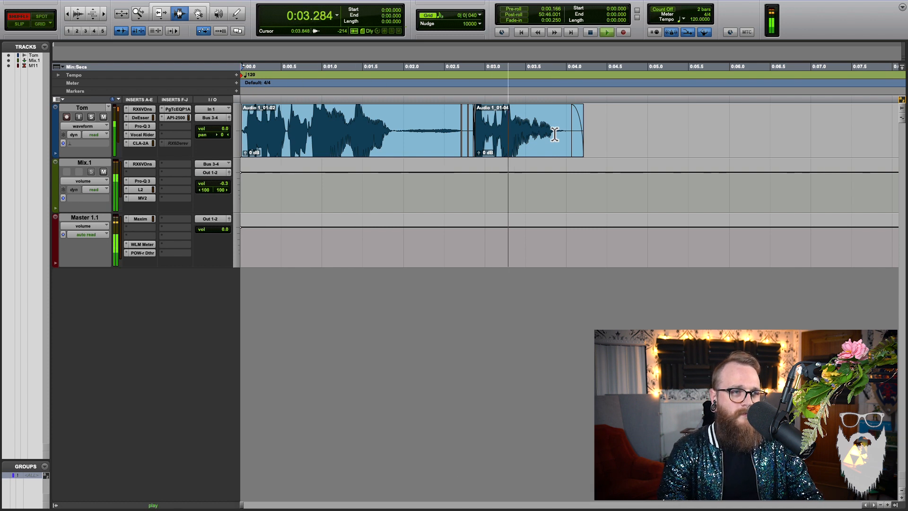
key("space")
Step: Undo the crossfades, the cut, the clip gain change and the clip separation on the first track
key("t")
key("t")
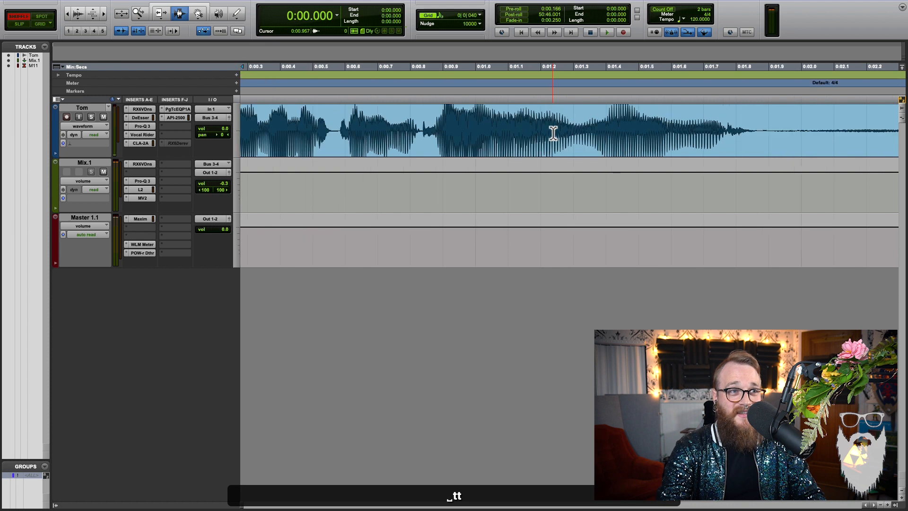
scroll(607, 136, "right", 2)
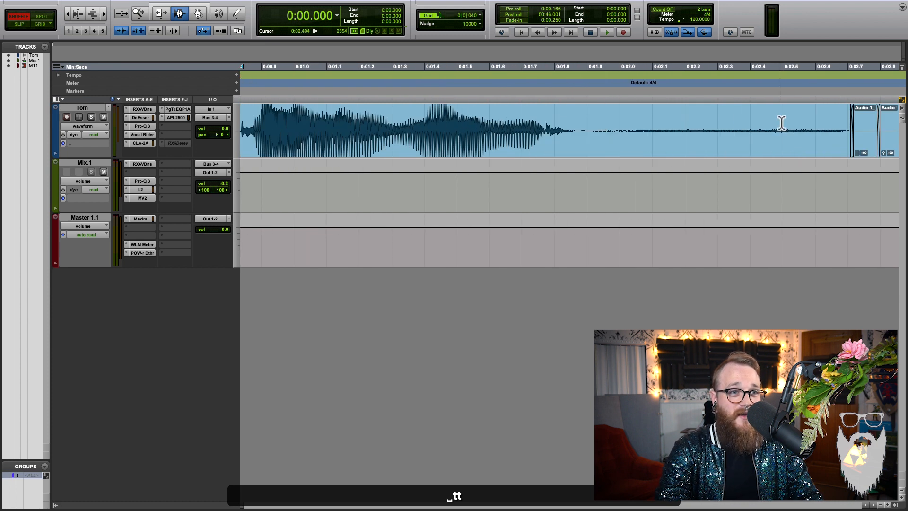
key("r")
key("super+z")
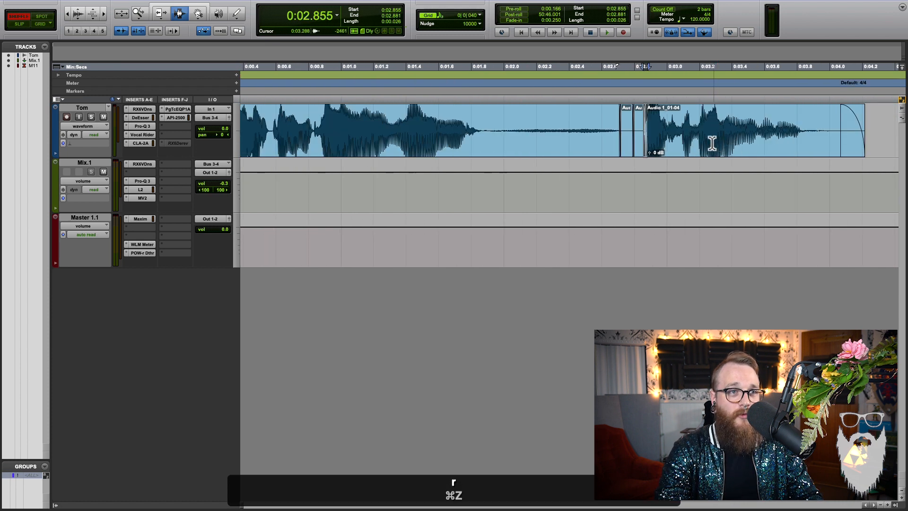
key("super+z")
key("super+z")
key("super+z")
key("super+z")
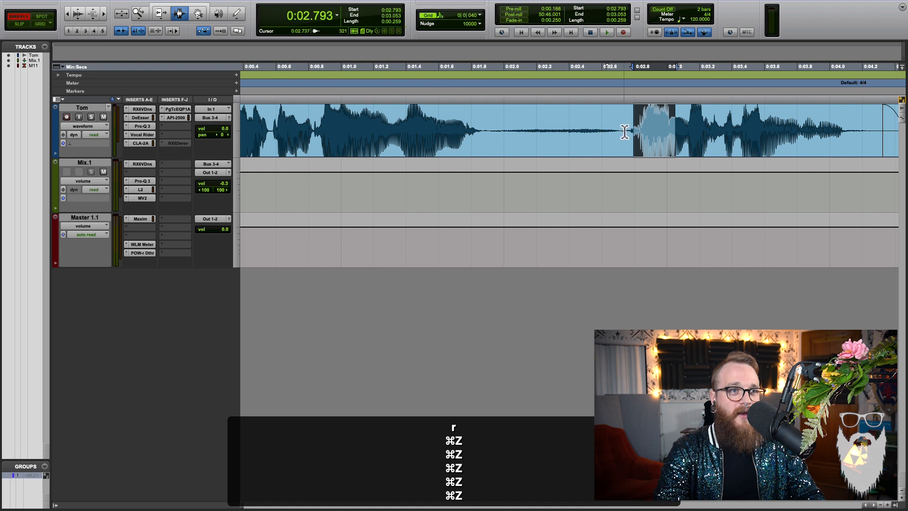
Step: Separate 2.728 to 3.134 s into its own clip and lower its clip gain to minus infinity
left_click(689, 132, "shift")
key("b")
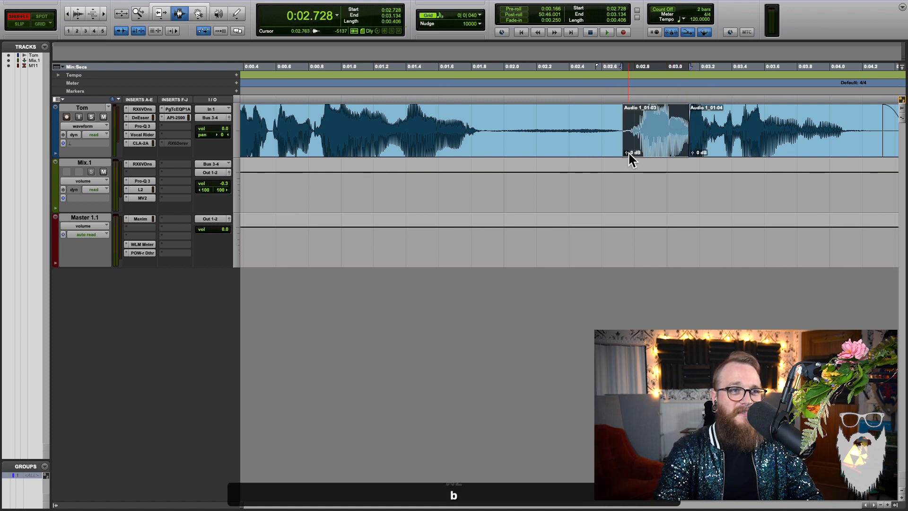
left_click_drag(628, 152, 642, 288)
Step: Try cutting 2.786 to 2.954 s and 2.719 to 2.911 s around the silenced clip in Shuffle mode, undoing each cut
key("F1")
left_click_drag(634, 140, 660, 136)
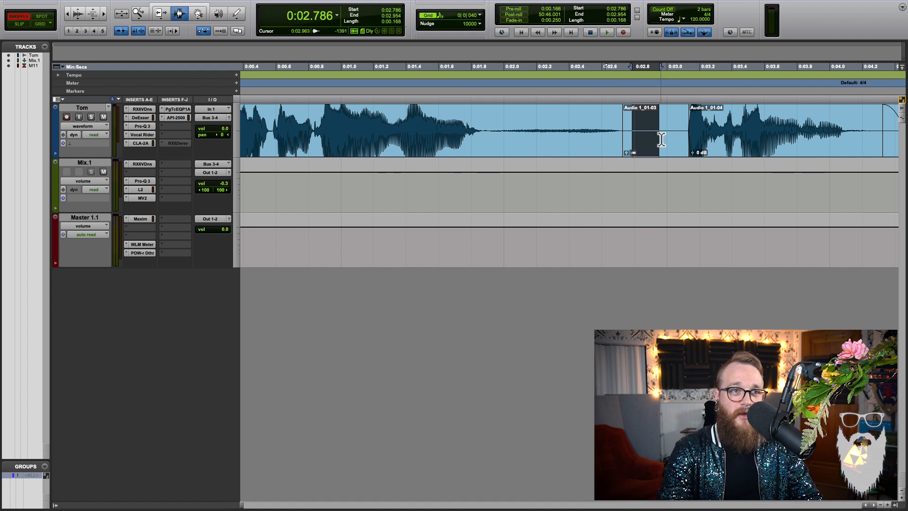
key("super+grave")
key("super+z")
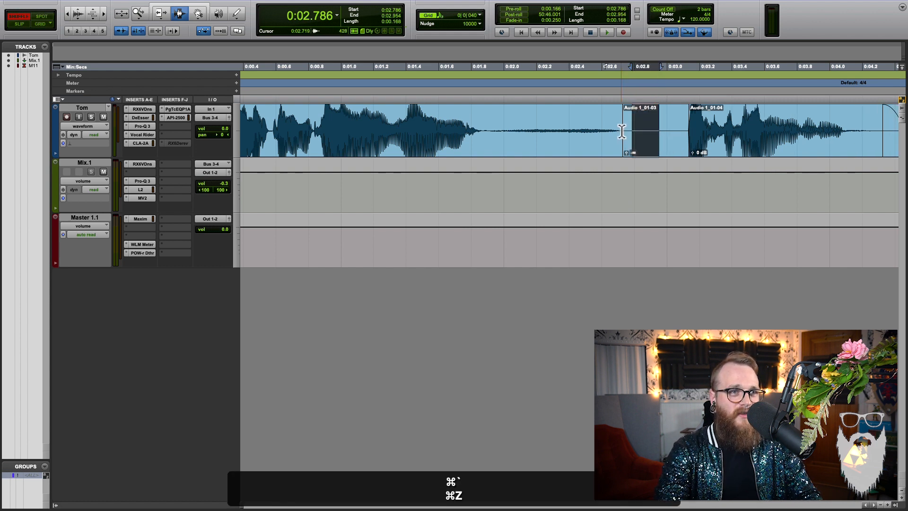
left_click(654, 127, "shift")
key("super+grave")
key("super+z")
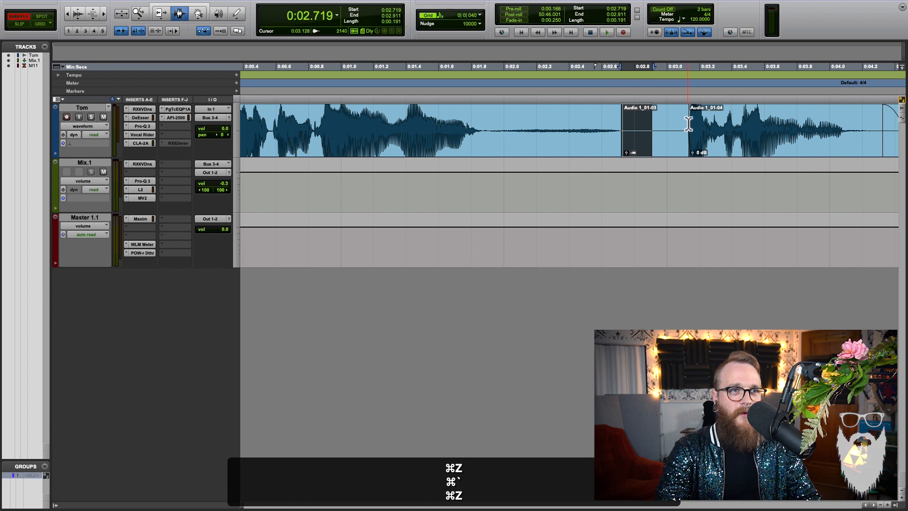
Step: Cut 2.864 to 2.989 s out of the silenced clip and crossfade the edit points between 2.287 and 3.369 s
left_click_drag(644, 128, 666, 130)
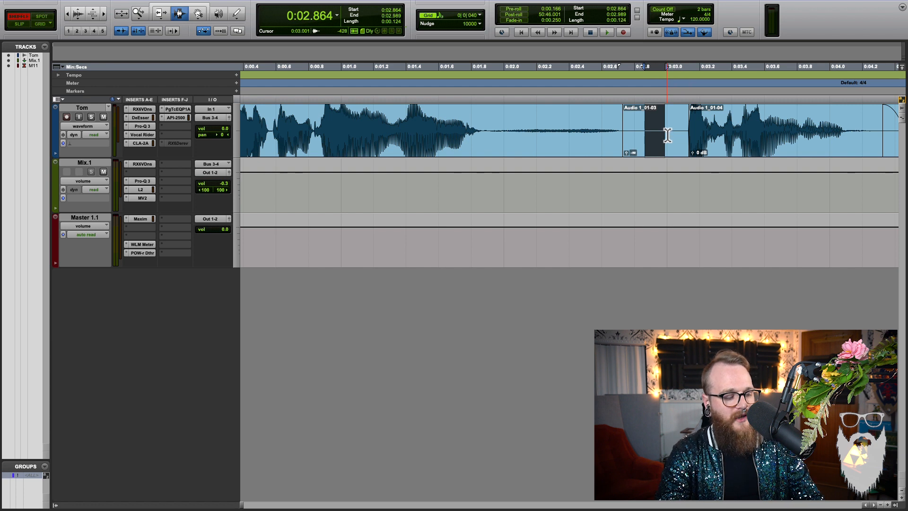
key("super+grave")
left_click_drag(551, 129, 727, 114)
key("f")
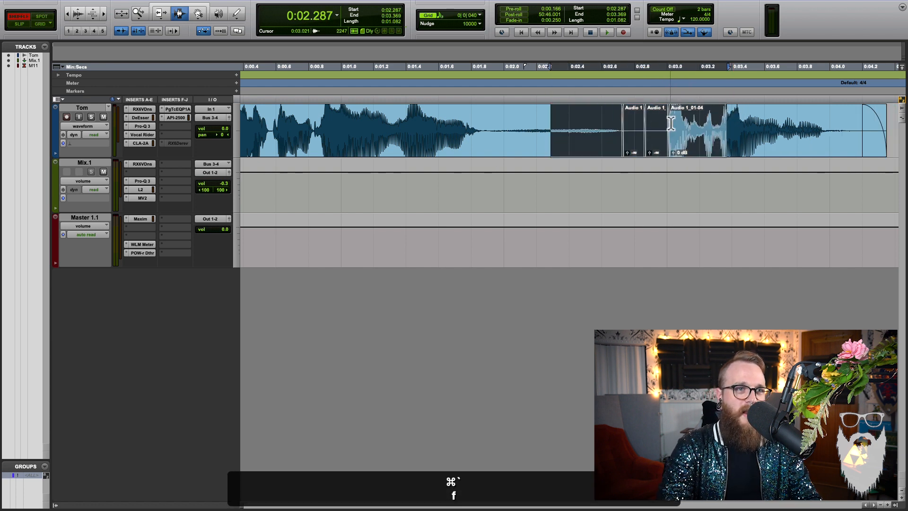
left_click_drag(664, 126, 667, 126)
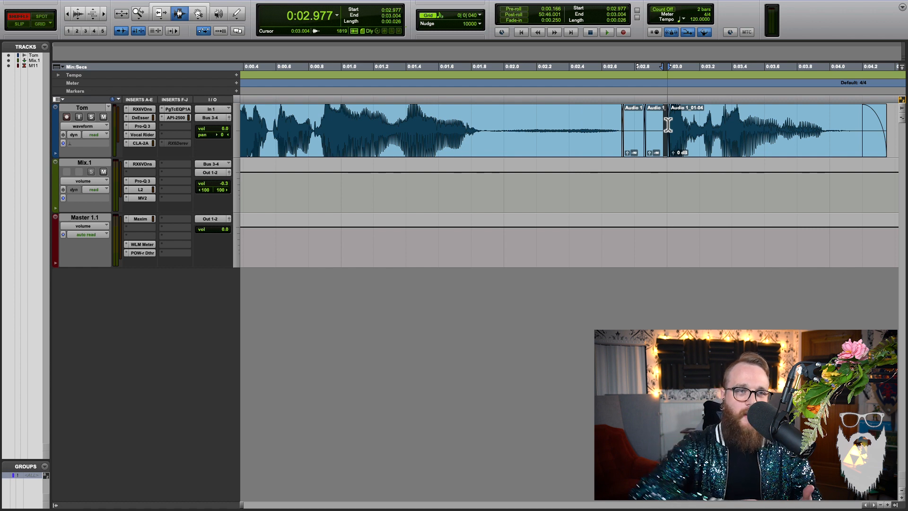
Step: Replace the short crossfade at the edit point near 3.0 s with a longer one starting at about 2.986 s
left_click(667, 123)
key("t")
key("t")
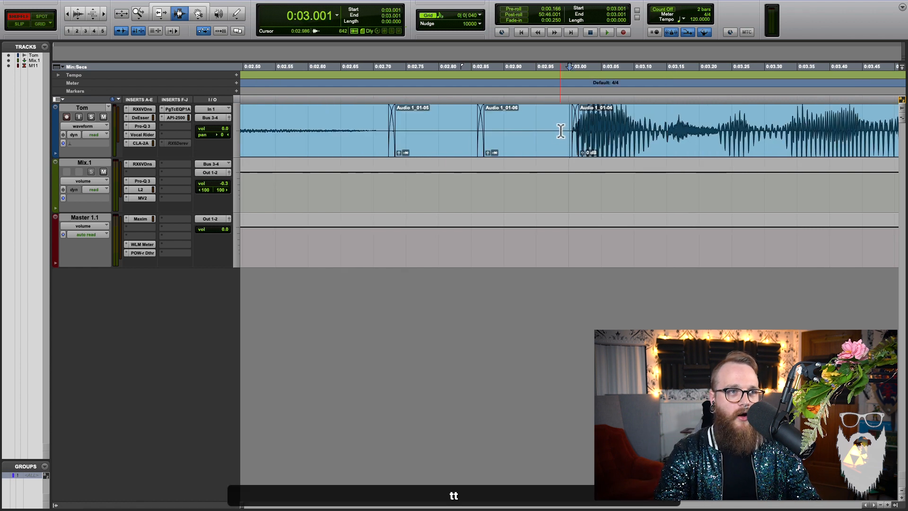
left_click_drag(560, 132, 578, 132)
key("f")
left_click(567, 148)
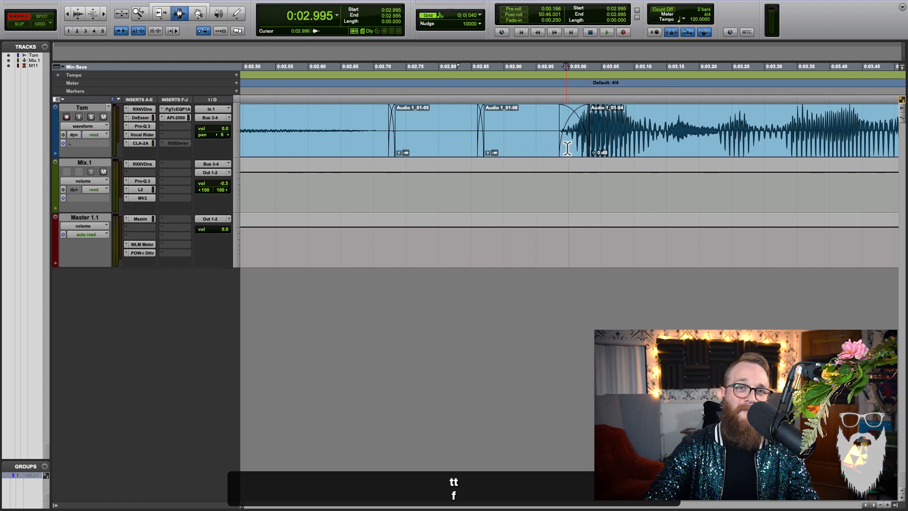
key("r")
key("r")
key("r")
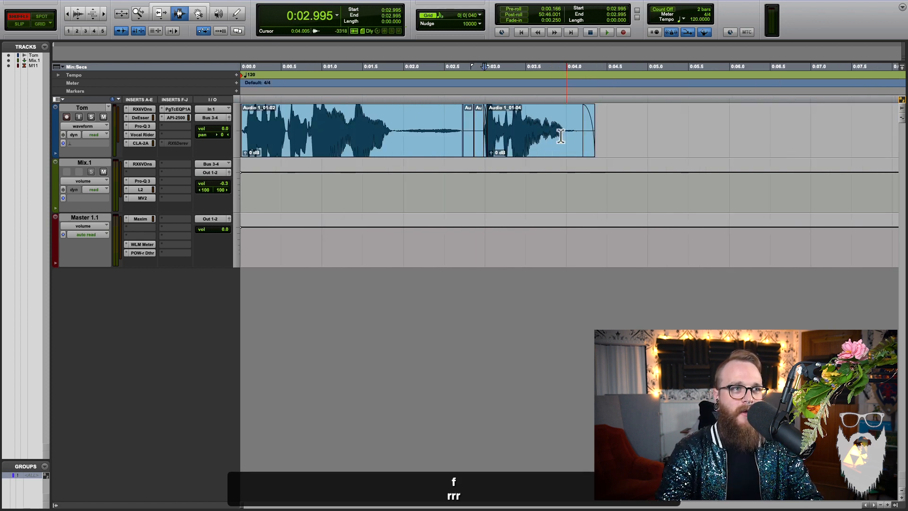
Step: Play the edited voice recording from the beginning of the session to check the silenced gap and crossfades
mouse_move(461, 142)
left_mouse_down()
mouse_move(482, 138)
mouse_move(464, 144)
left_mouse_up()
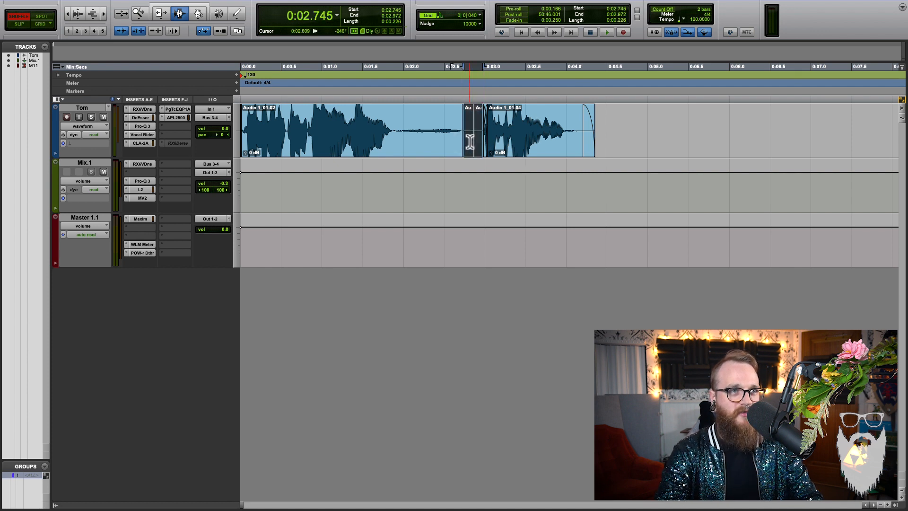
key("Return")
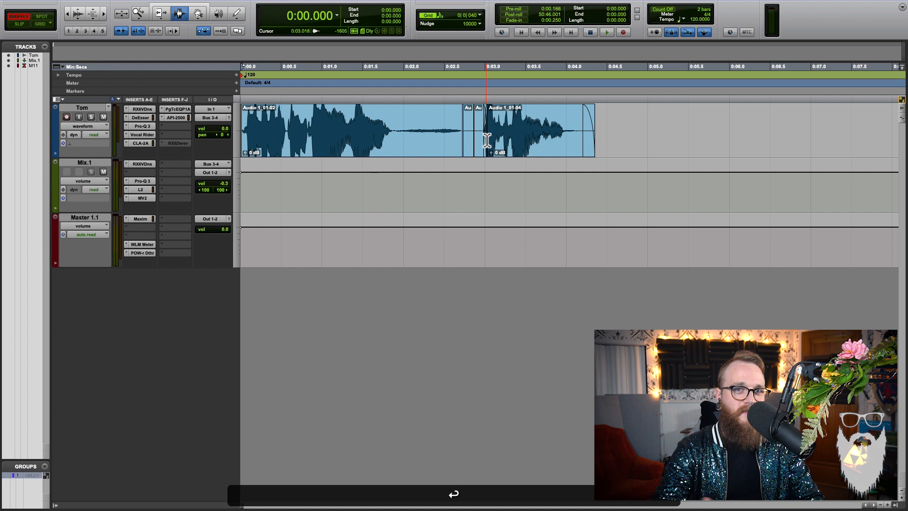
key("space")
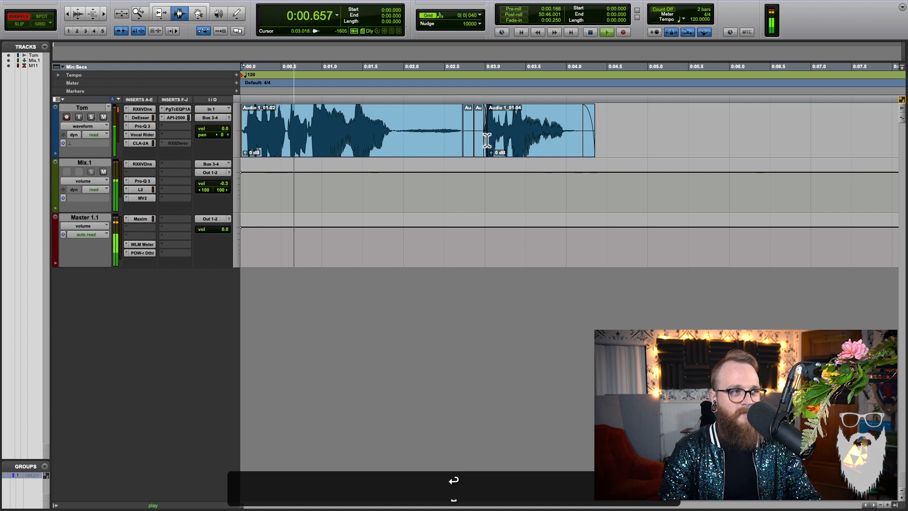